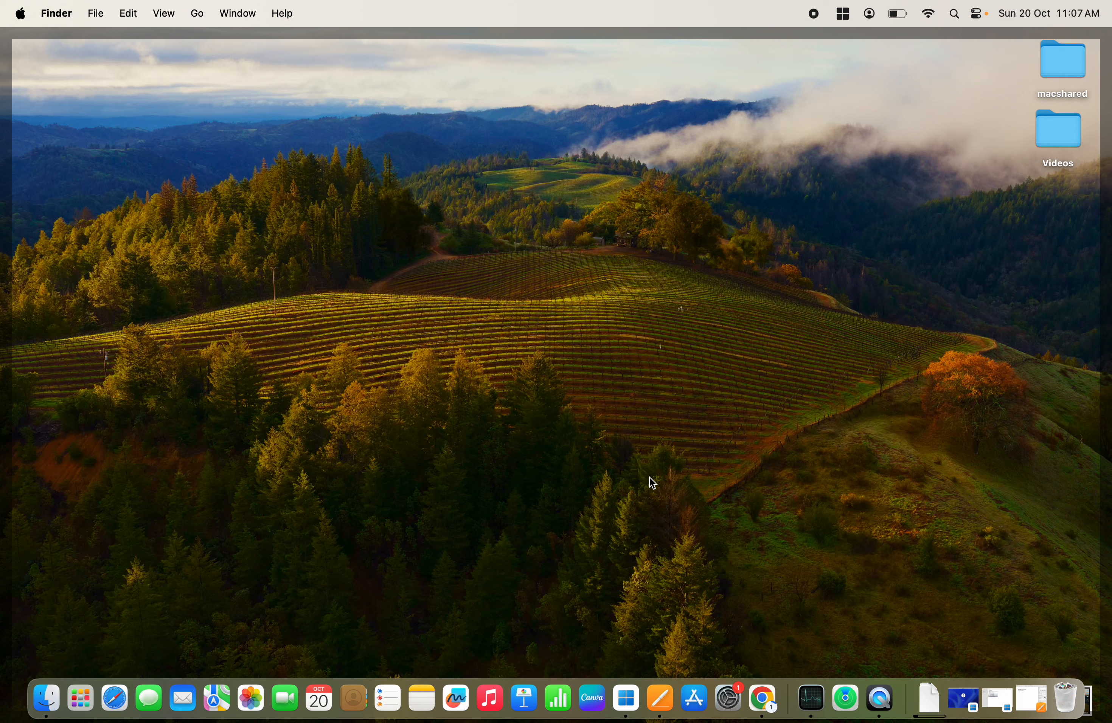
Open Chrome full-screen, rerun the 'virtualbox download' search and open Oracle's VirtualBox Downloads page.
left_click(764, 698)
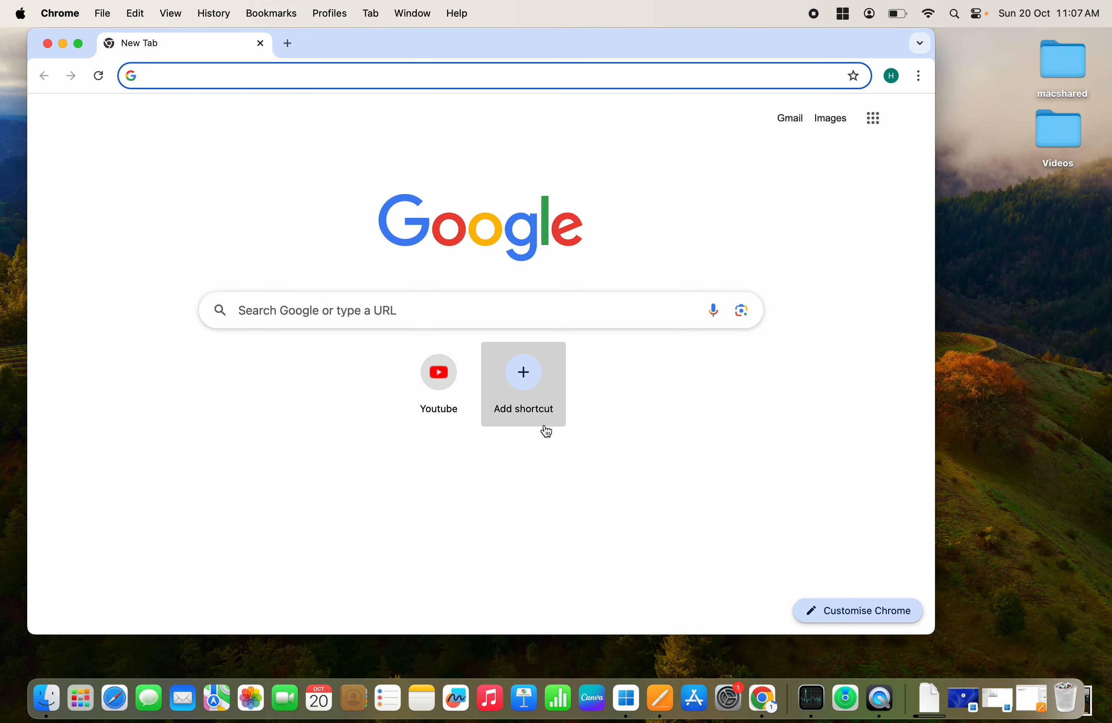
left_click(78, 44)
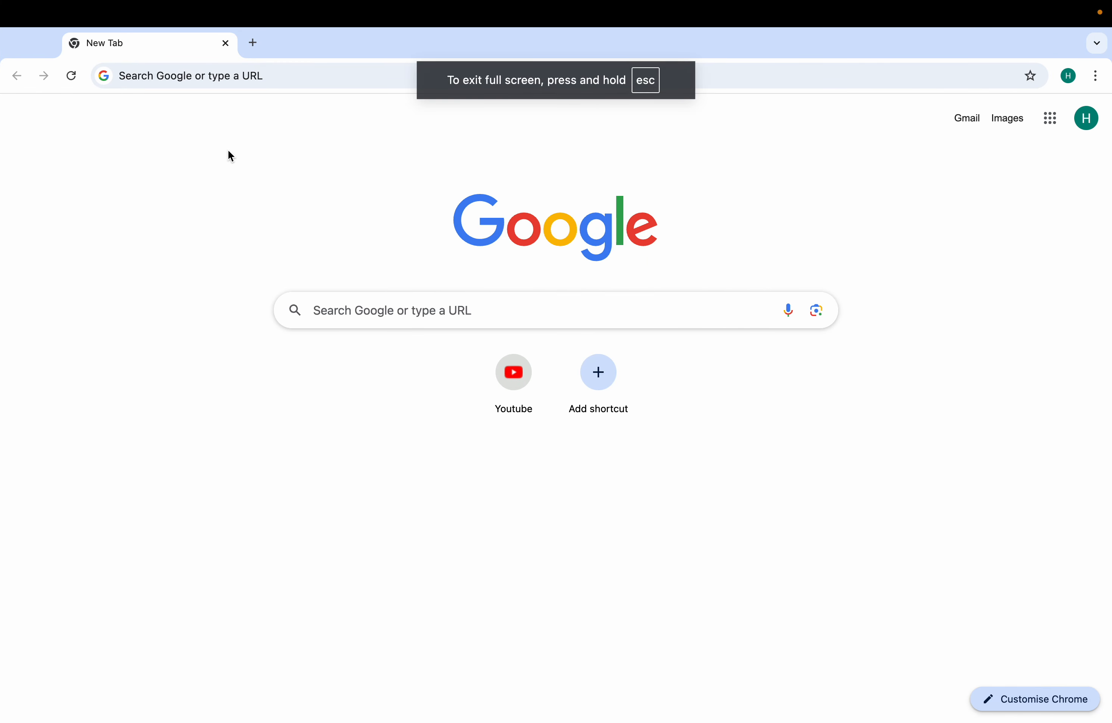
left_click(245, 83)
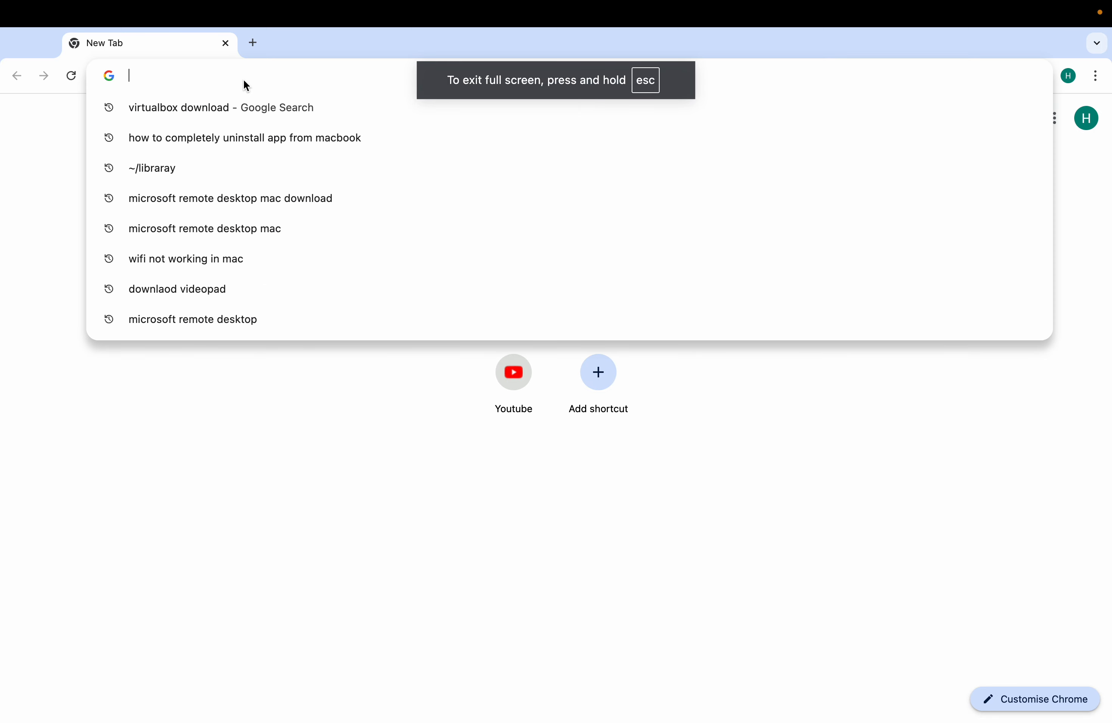
left_click(219, 109)
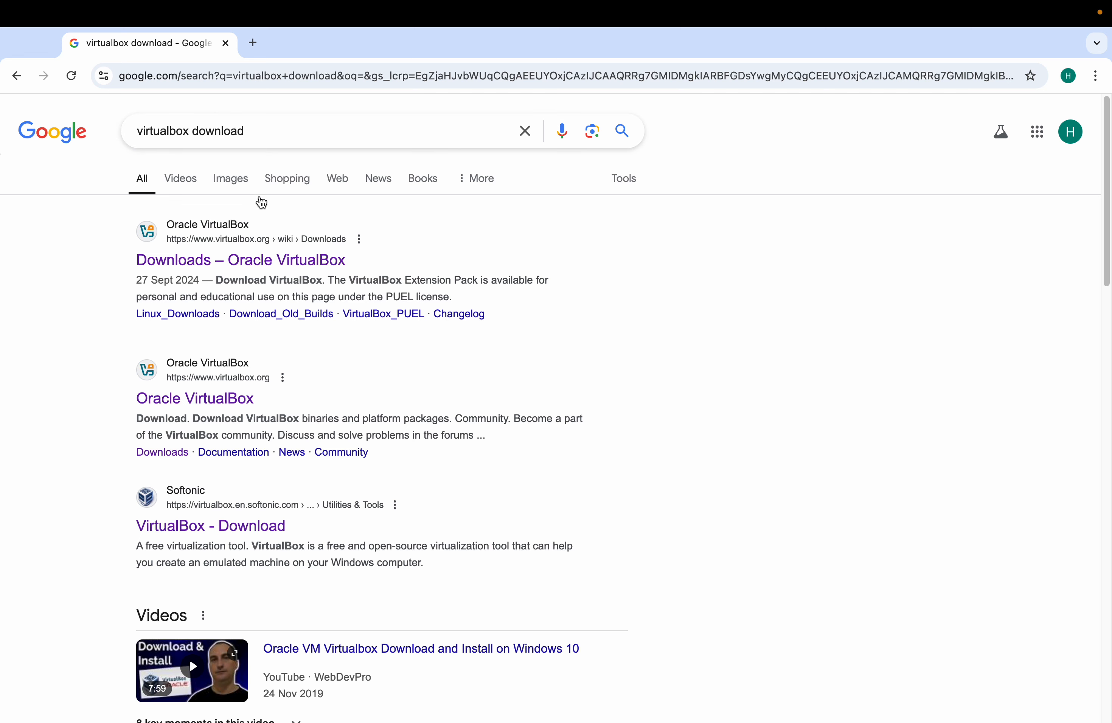
left_click(256, 262)
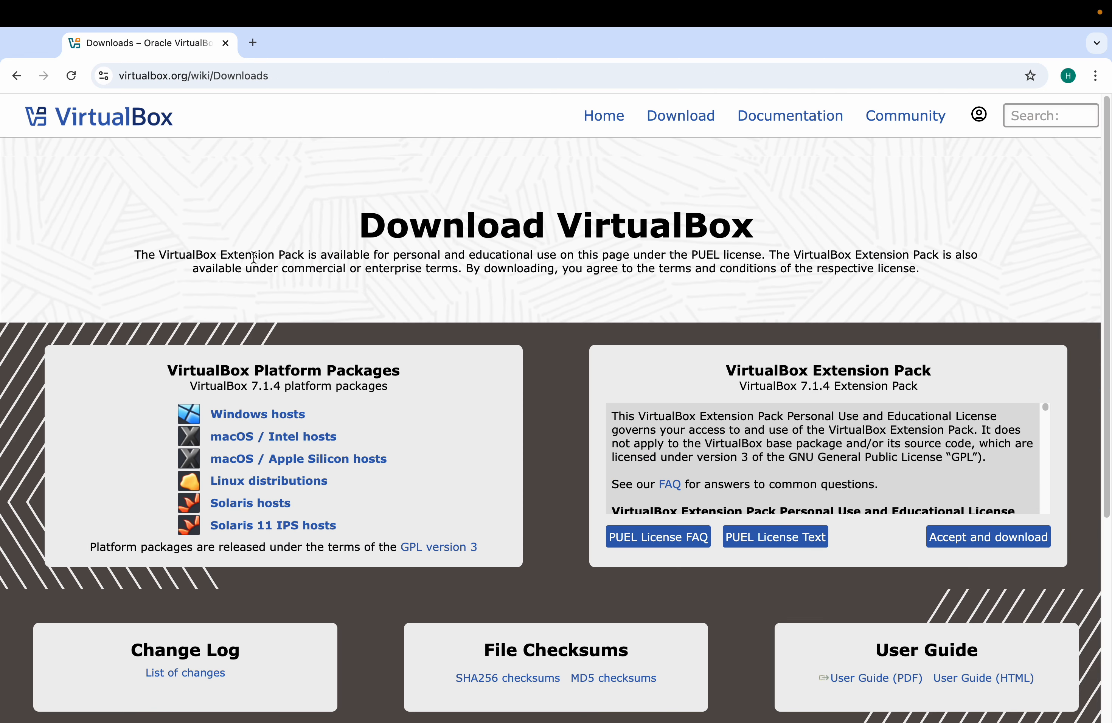
Download the VirtualBox 7.1.4 macOS / Apple Silicon hosts package (126 MB dmg).
scroll(291, 343, "down", 2)
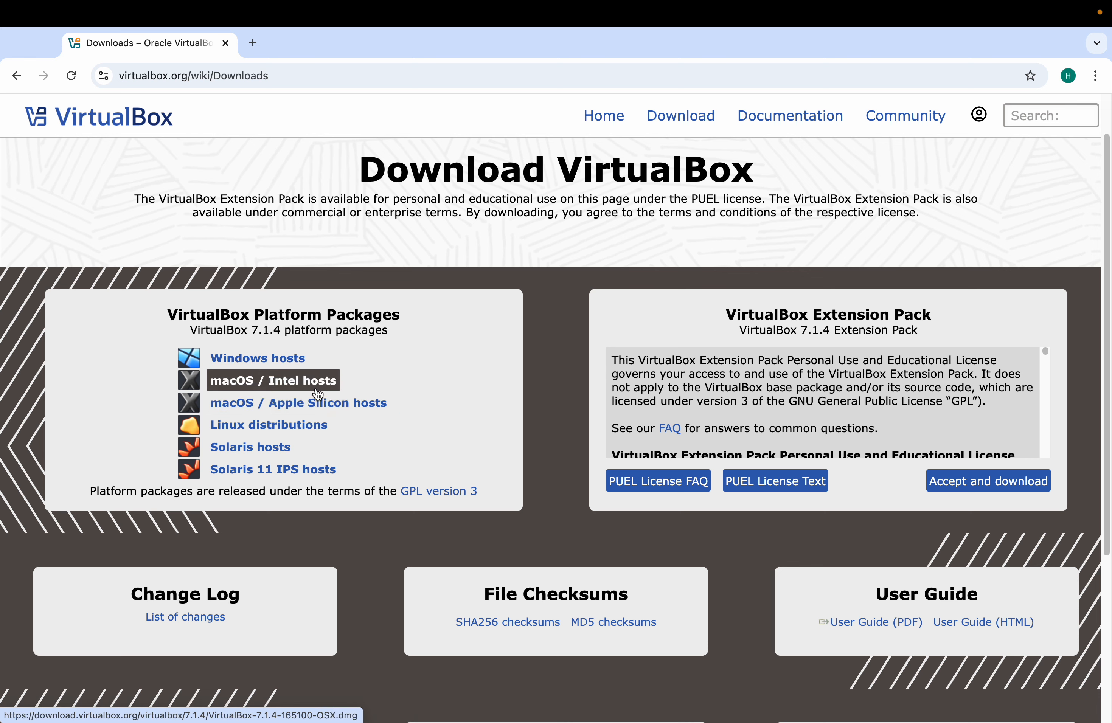
left_click(329, 410)
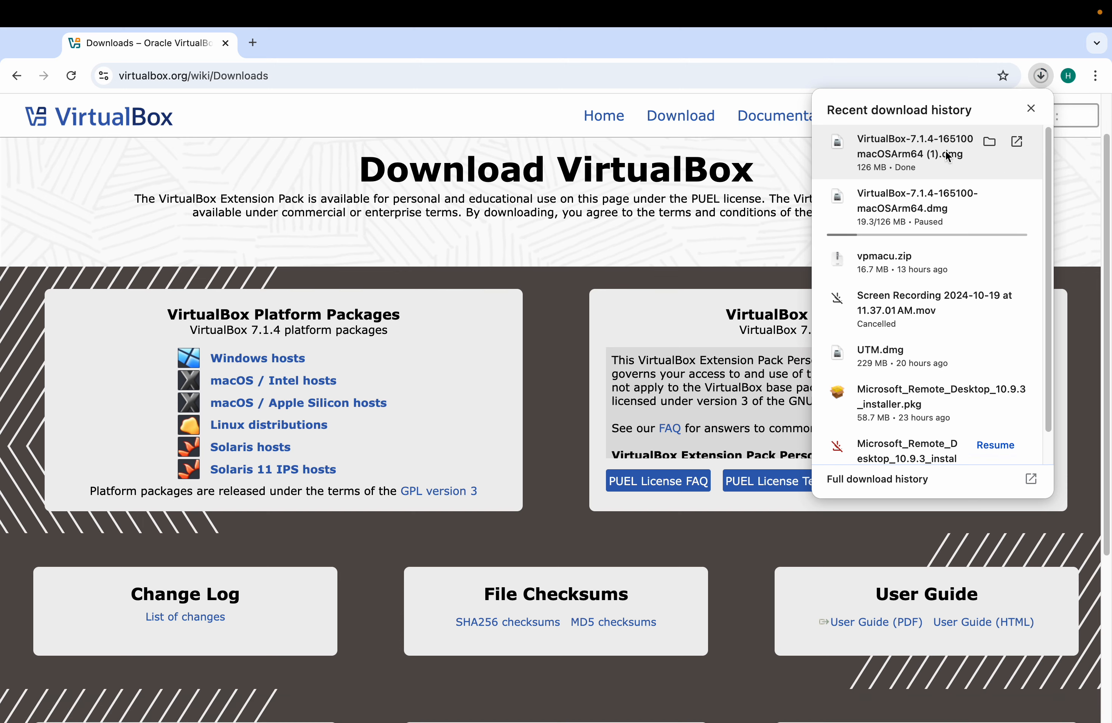
Show the downloaded VirtualBox dmg in Finder and mount it to reveal VirtualBox.pkg.
left_click(988, 142)
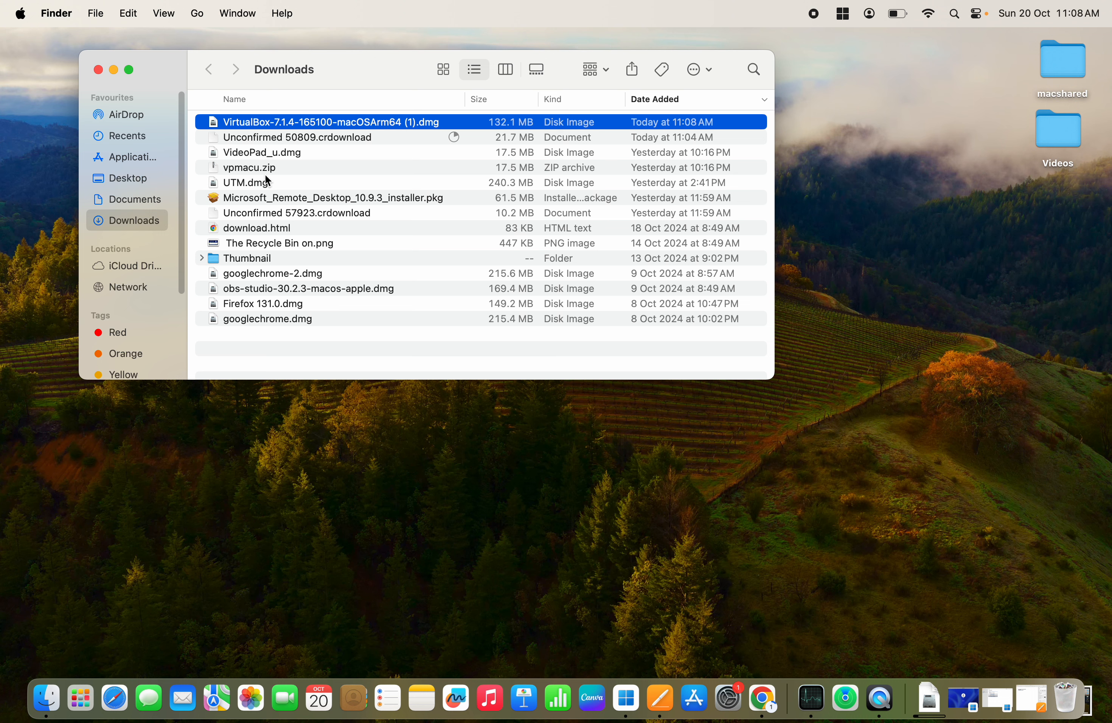
double_click(351, 124)
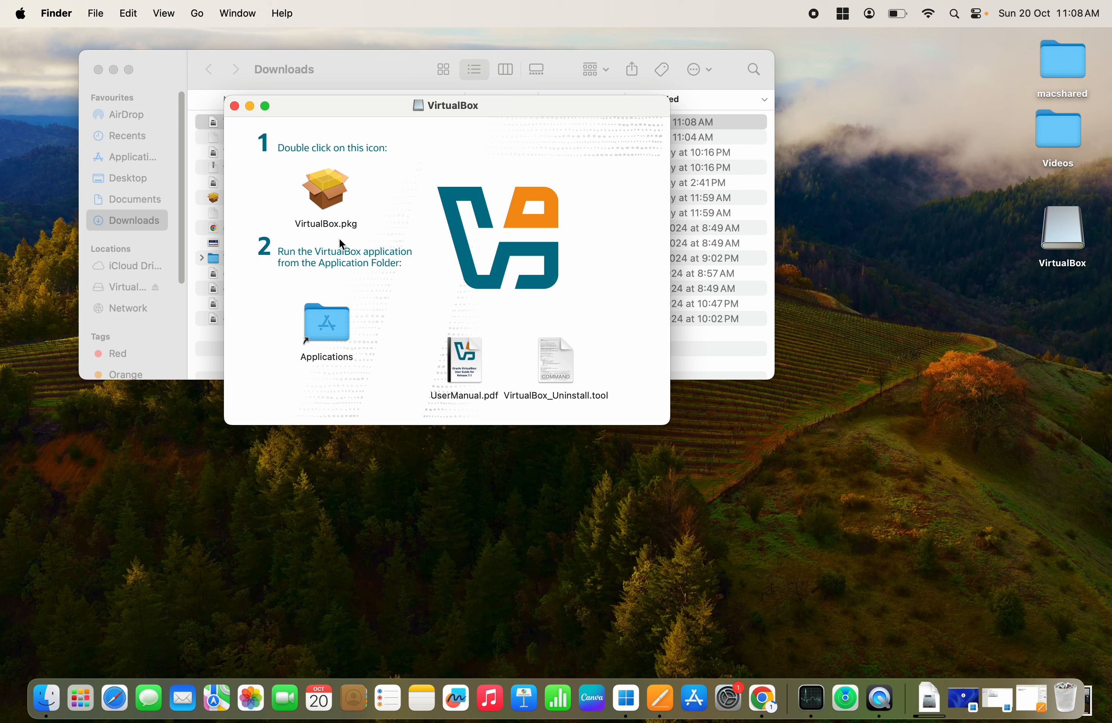
Run VirtualBox.pkg for all users, entering the account password to authorise a standard install.
double_click(333, 205)
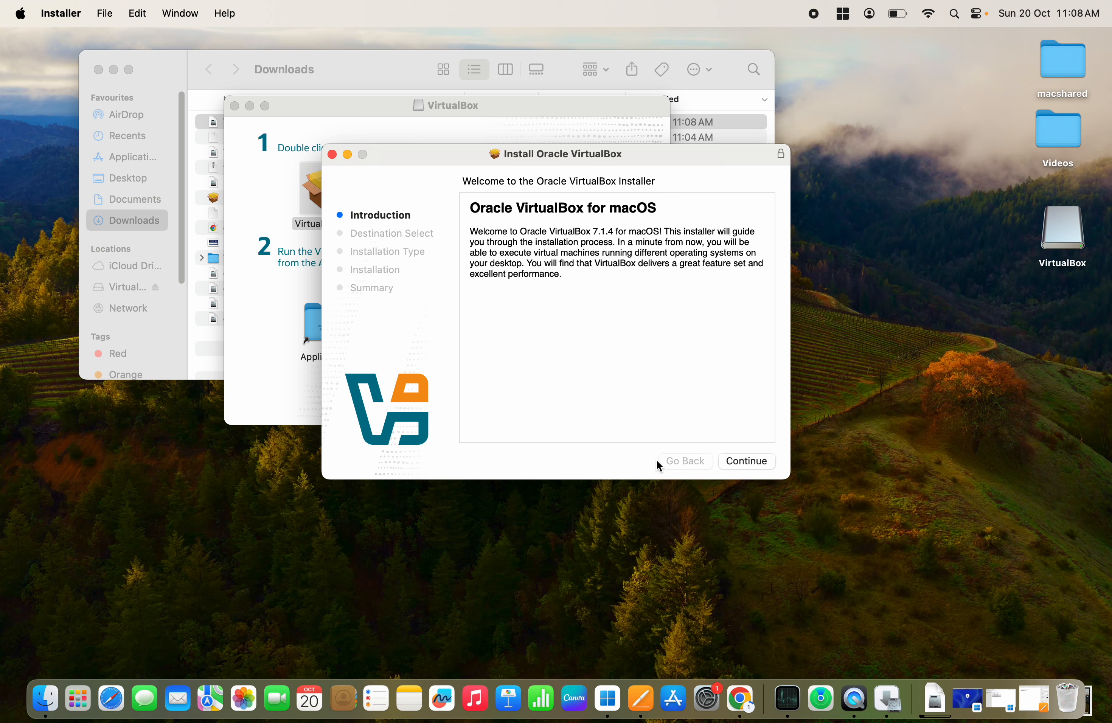
left_click(750, 462)
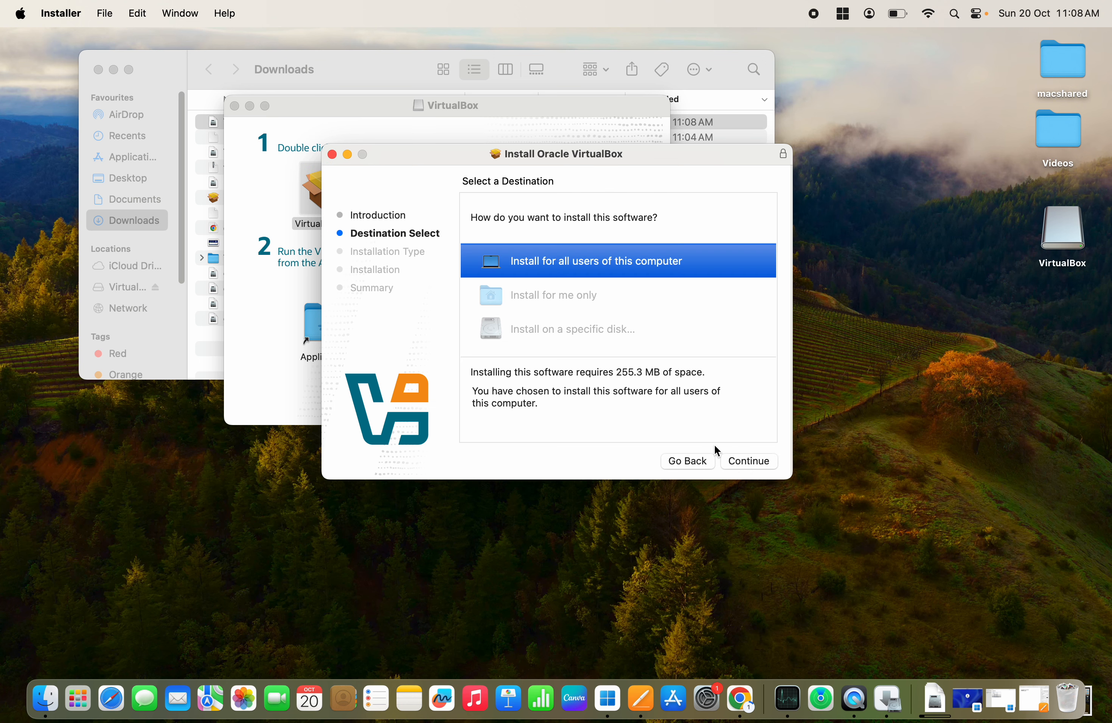
left_click(737, 457)
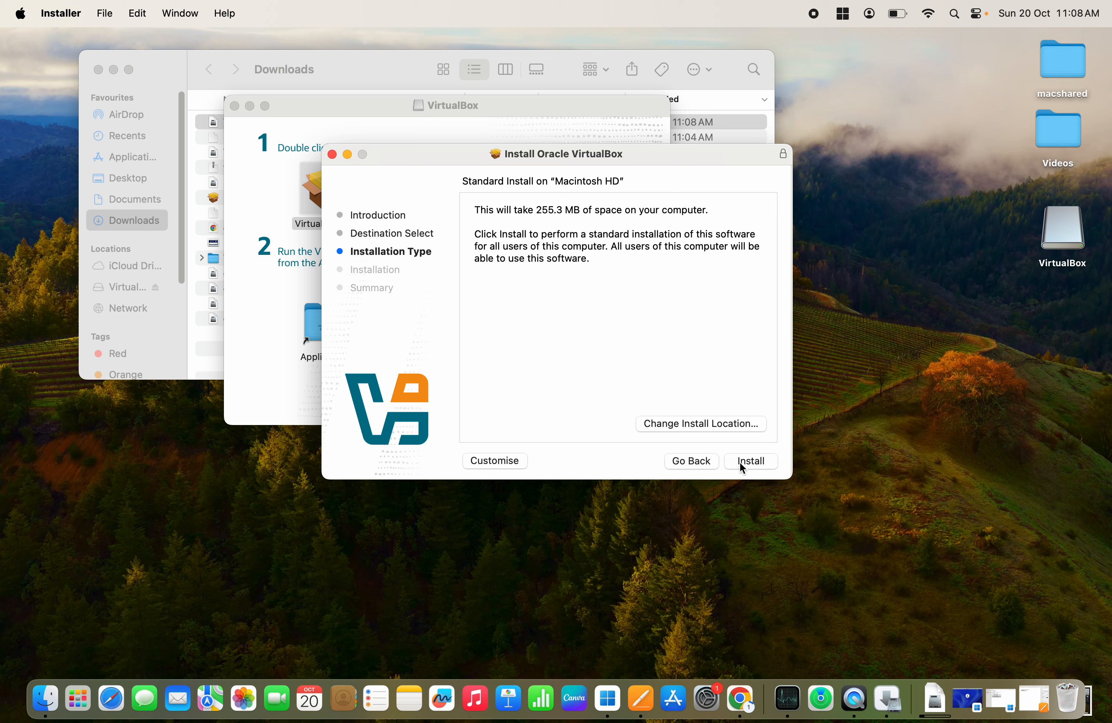
left_click(746, 462)
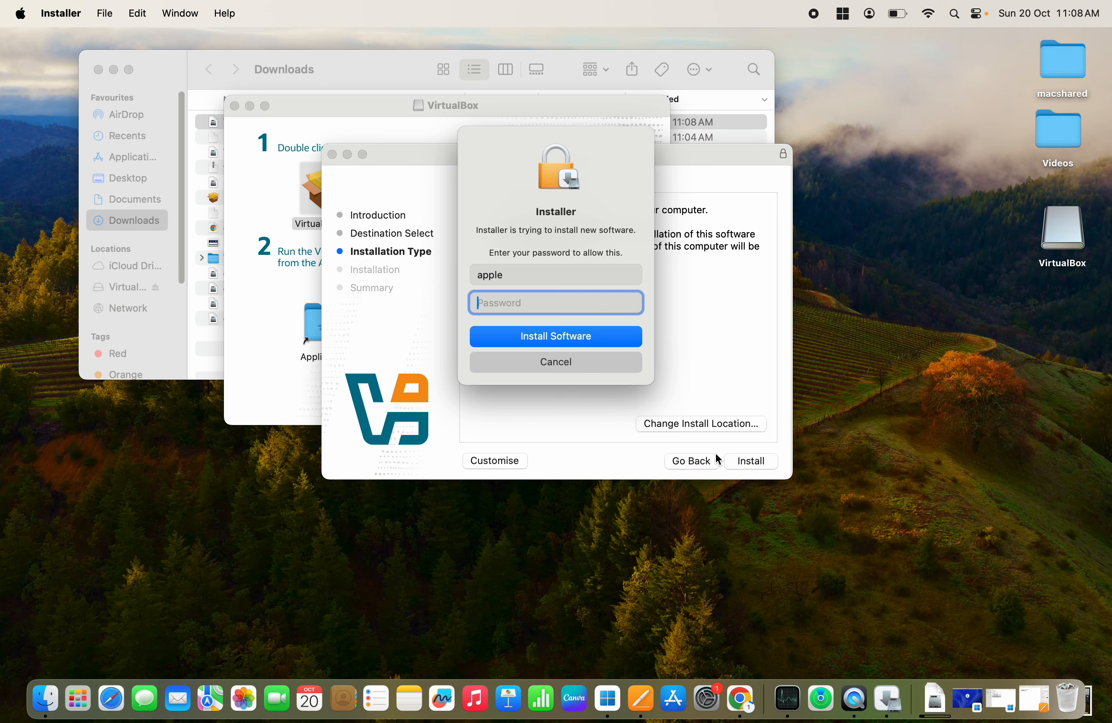
type("1234567890123456")
left_click(599, 345)
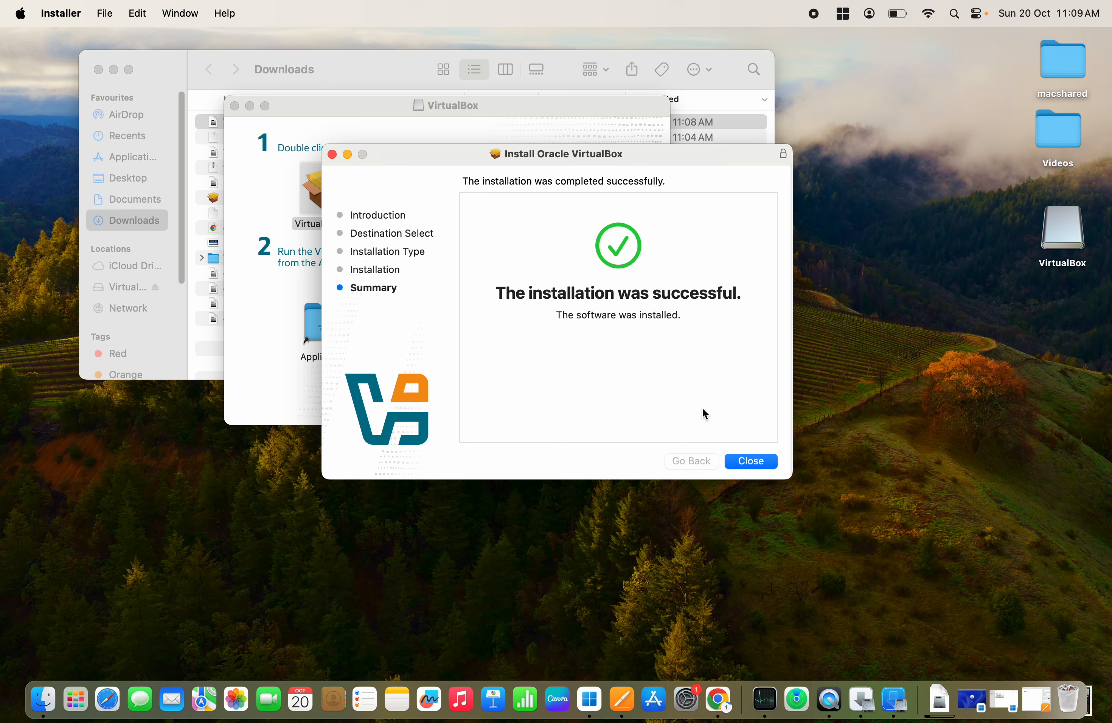
Move the installer to the Bin, close the Downloads and macshared windows, and open Launchpad.
left_click(749, 462)
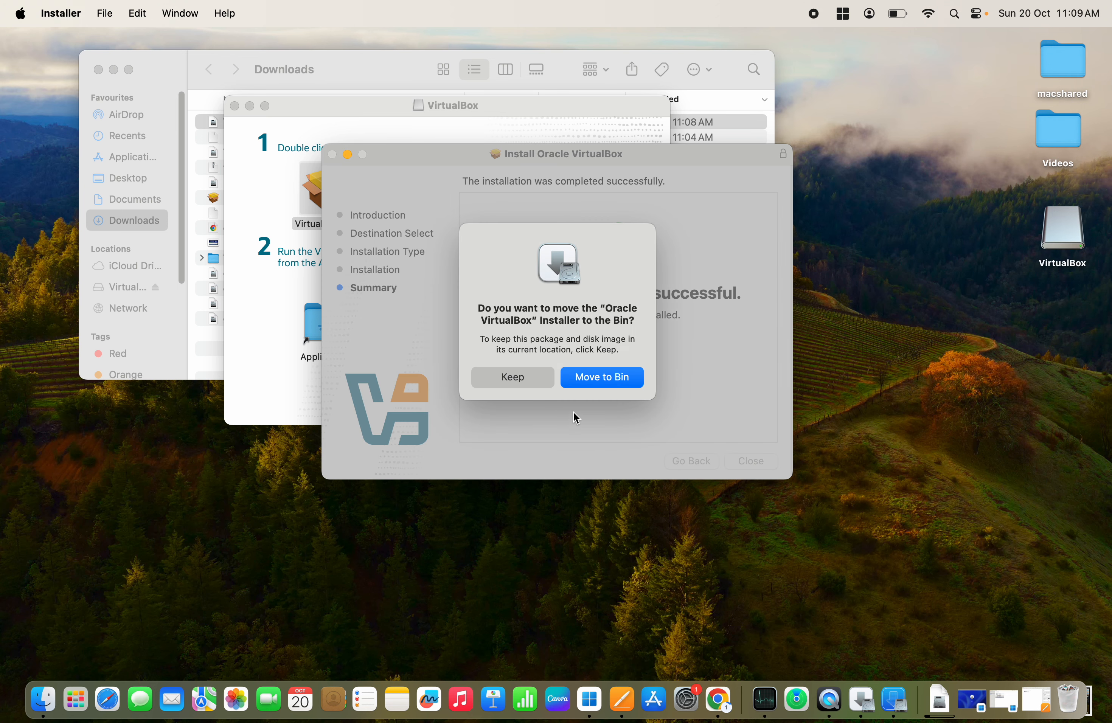
left_click(597, 378)
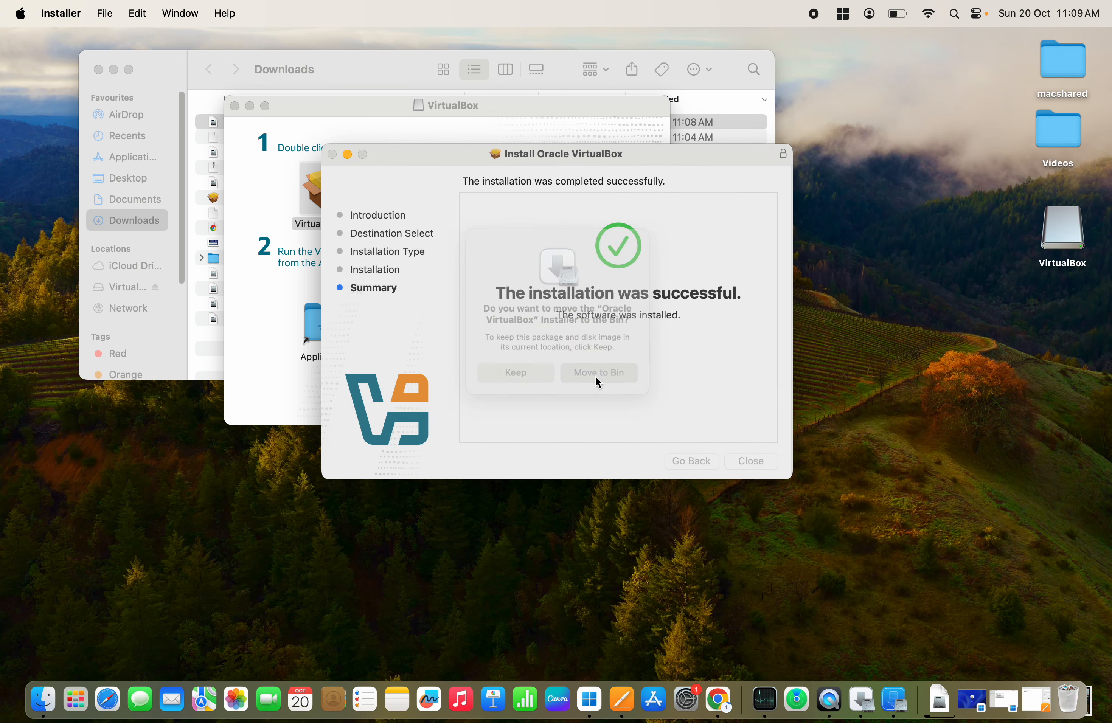
left_click(98, 70)
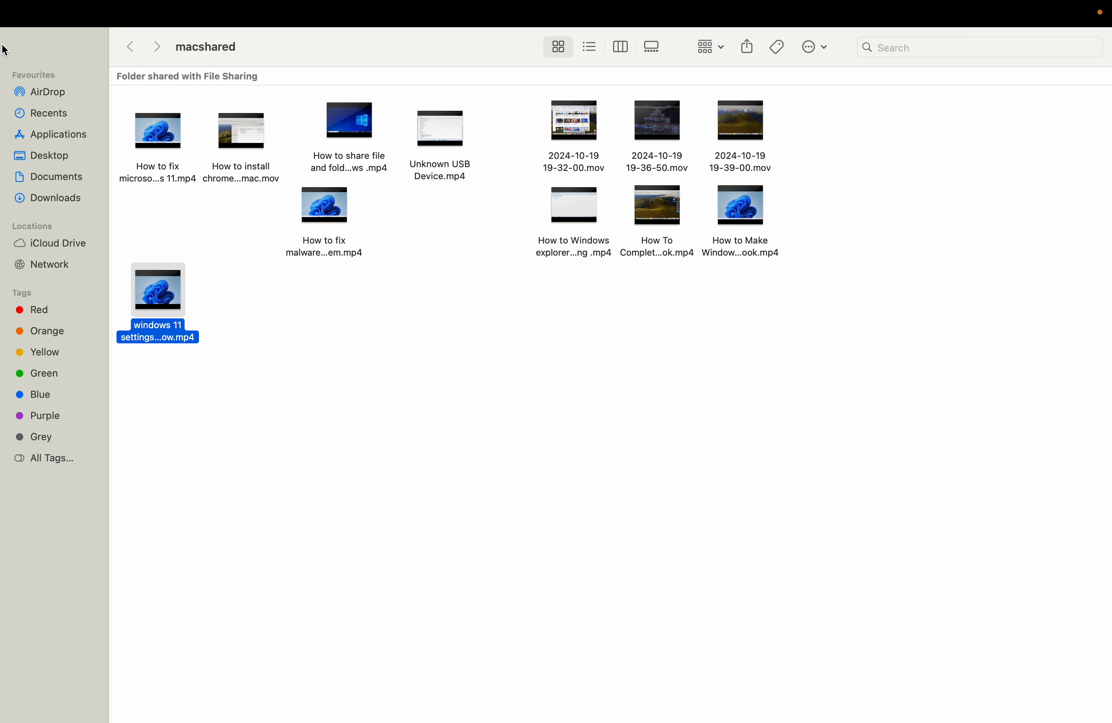
left_click(18, 43)
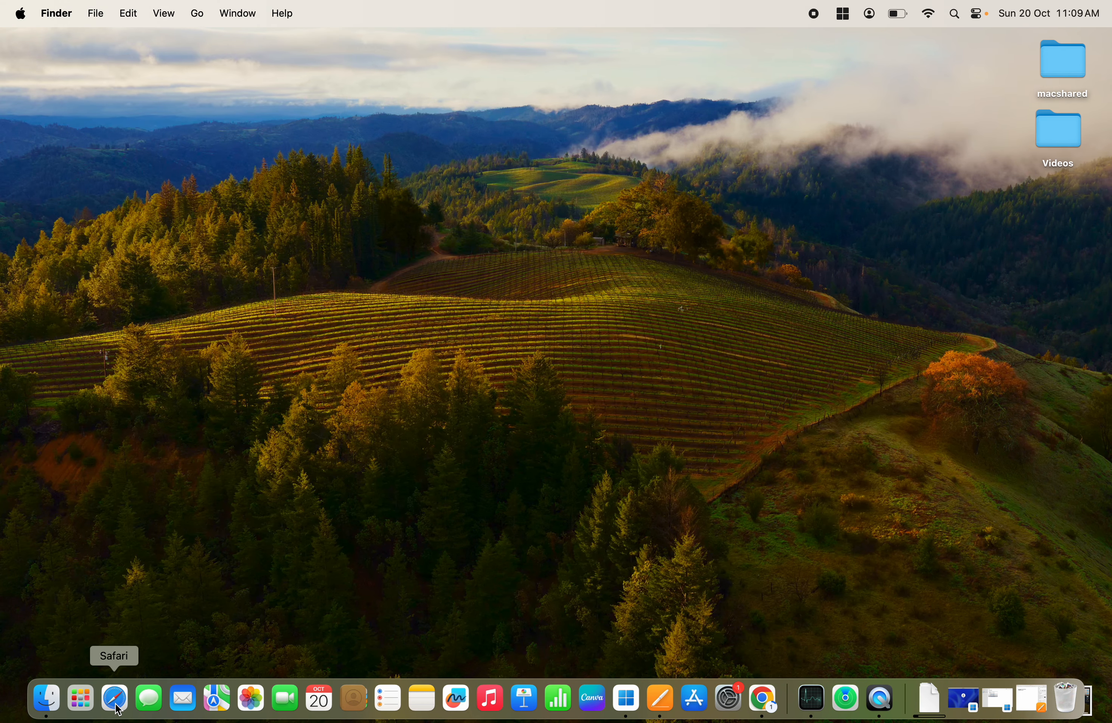
left_click(82, 707)
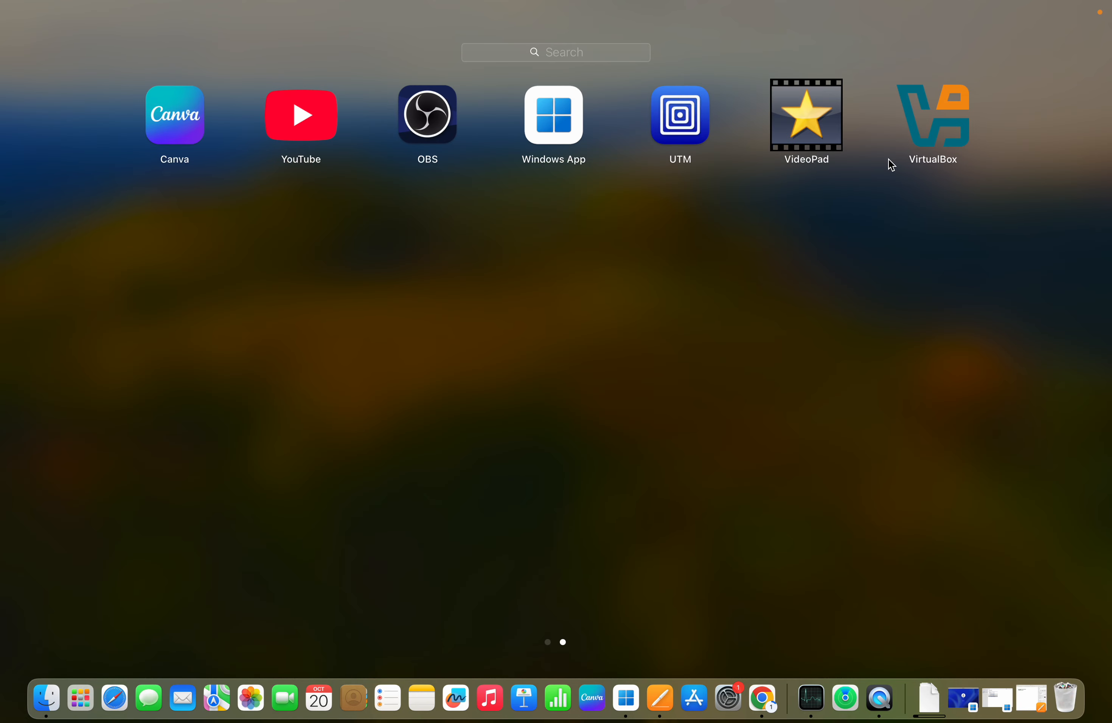
Launch VirtualBox from Launchpad and make its Manager window full-screen.
left_click(935, 136)
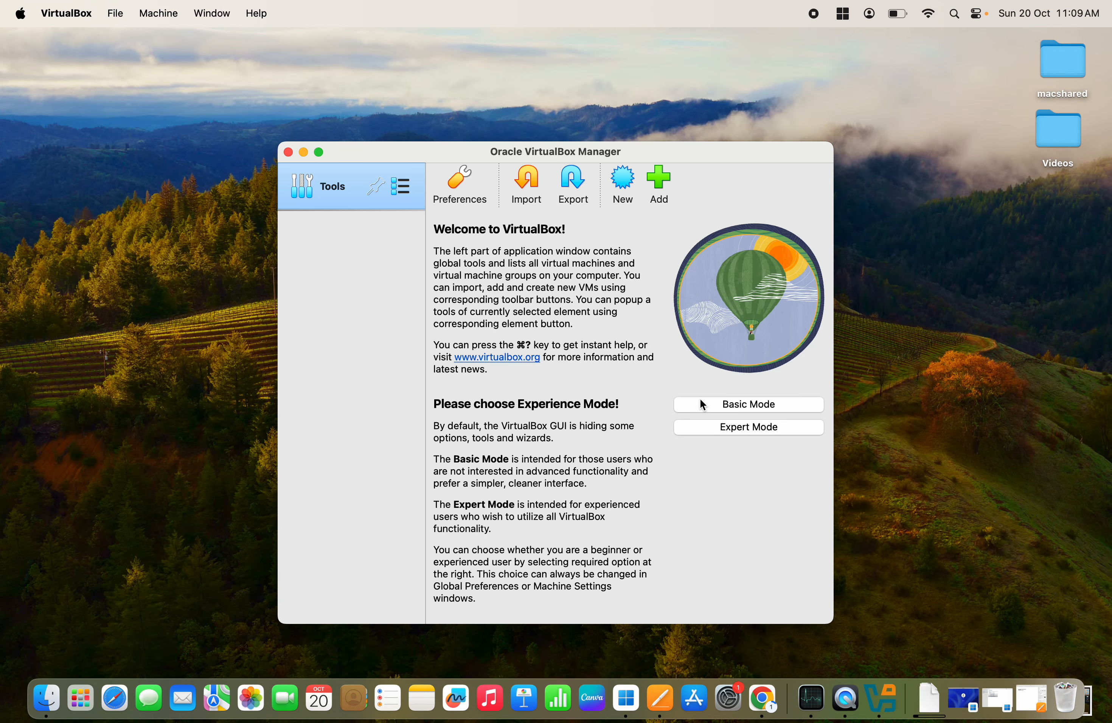
left_click(319, 152)
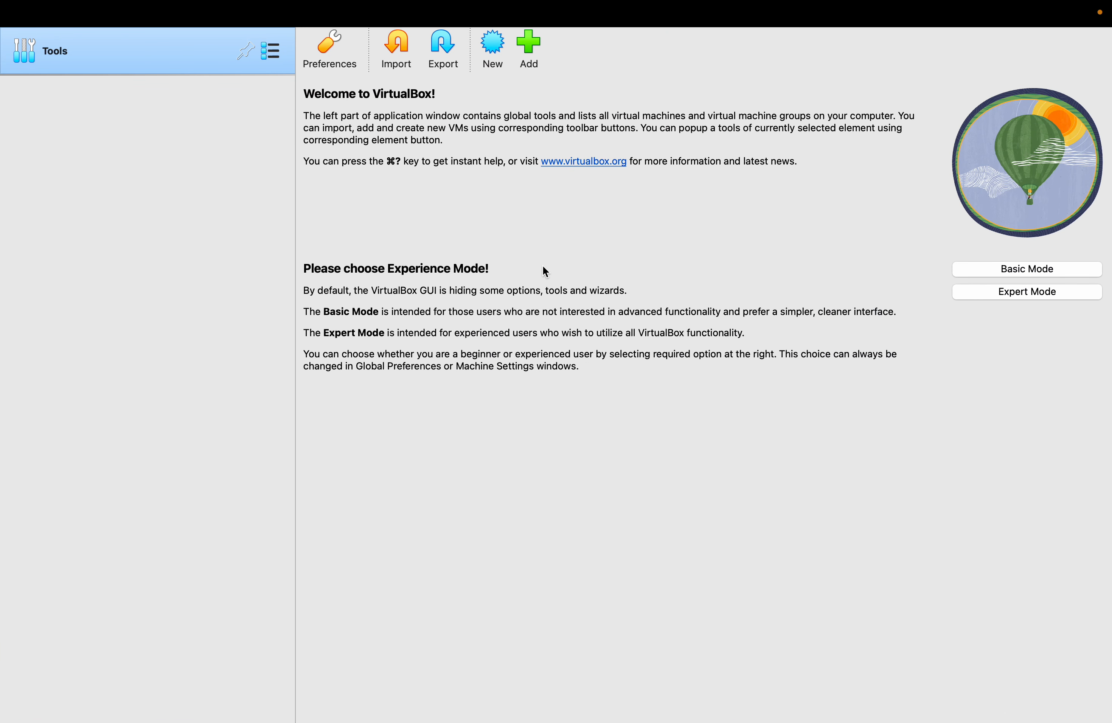
Create a new machine named 'Windows 11' with its folder set to /Users/apple/VirtualBox VMs.
left_click(490, 57)
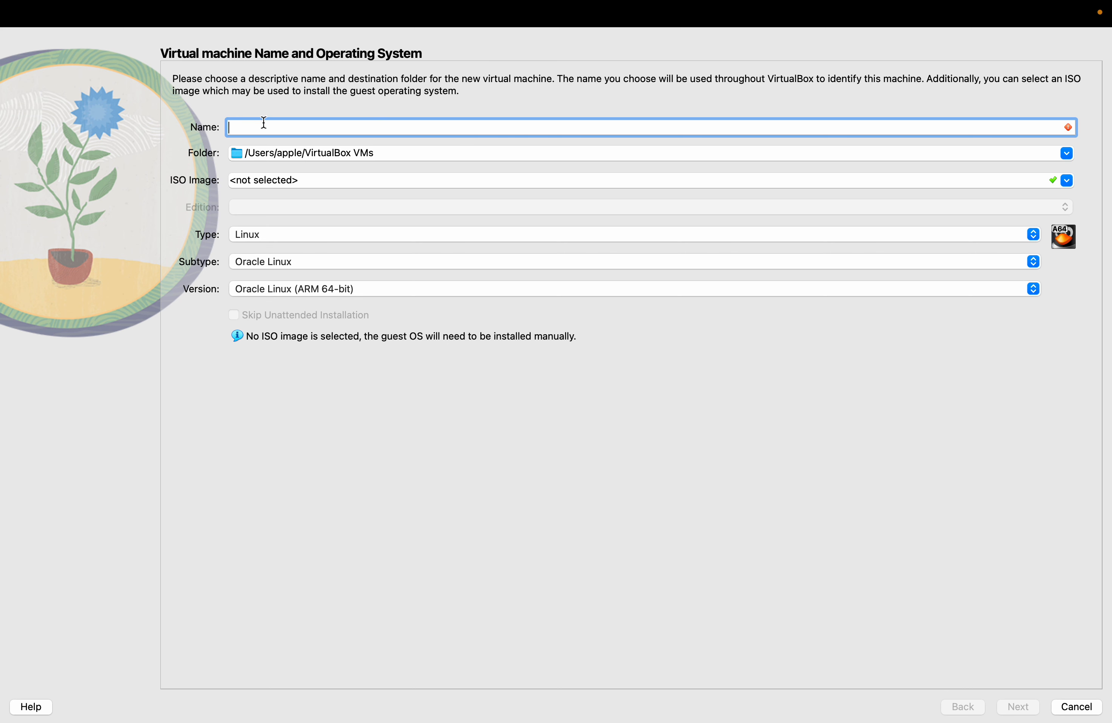
type("Windows")
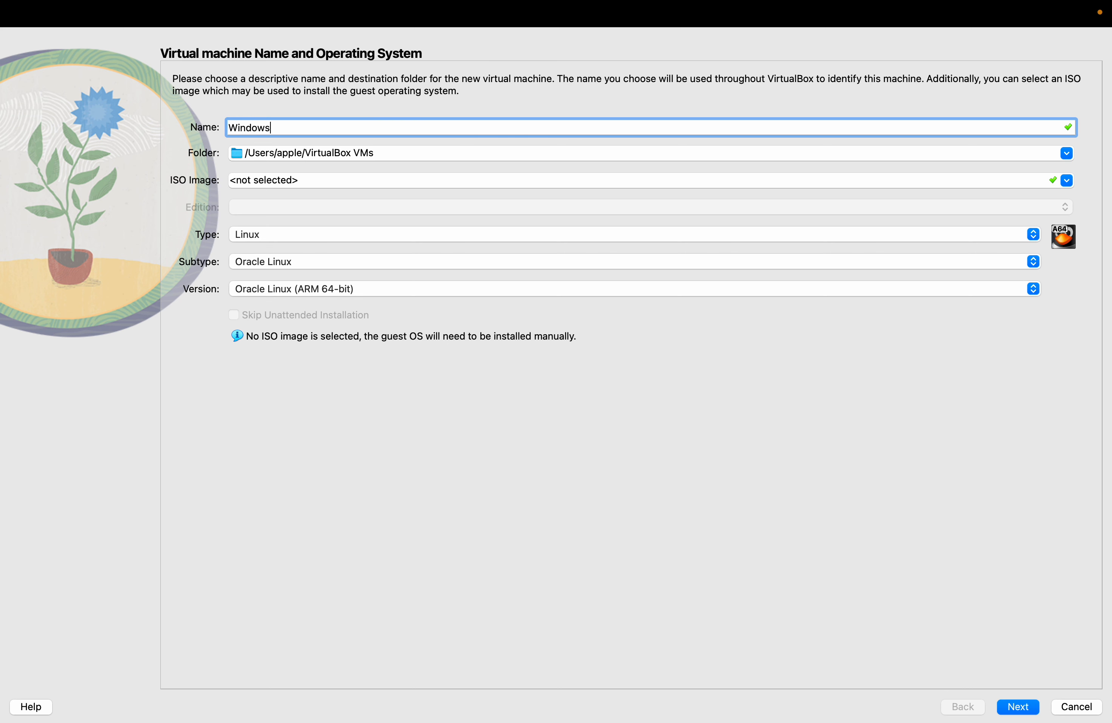
type("11")
left_click(1067, 154)
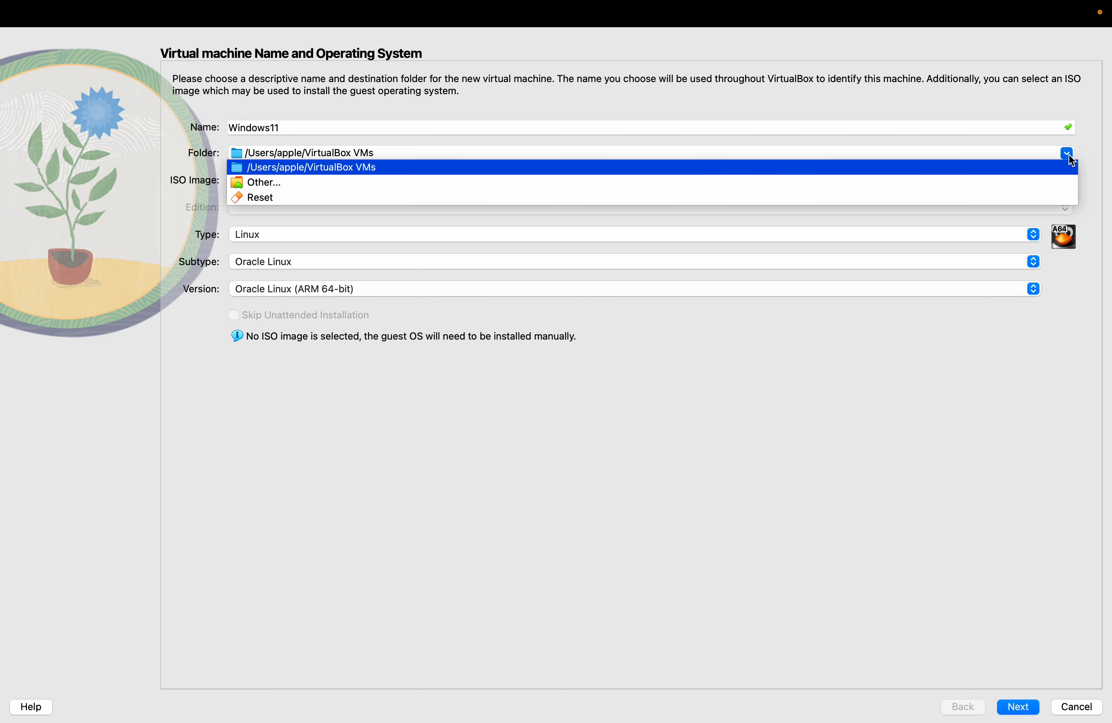
left_click(405, 183)
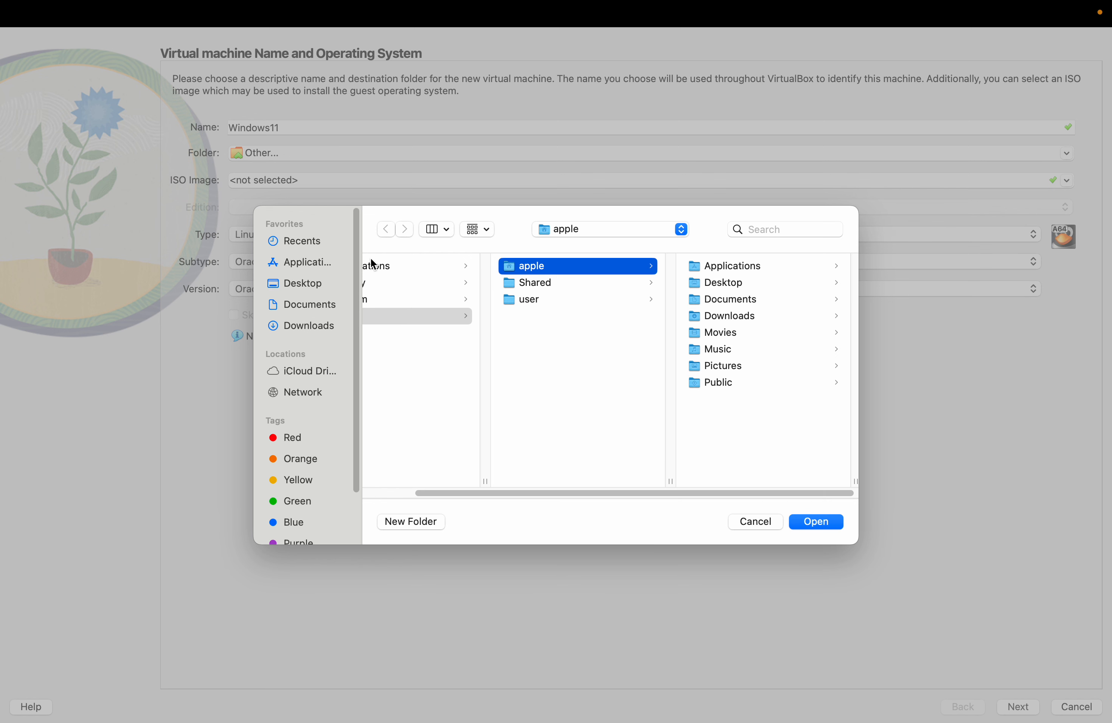
left_click_drag(437, 493, 305, 482)
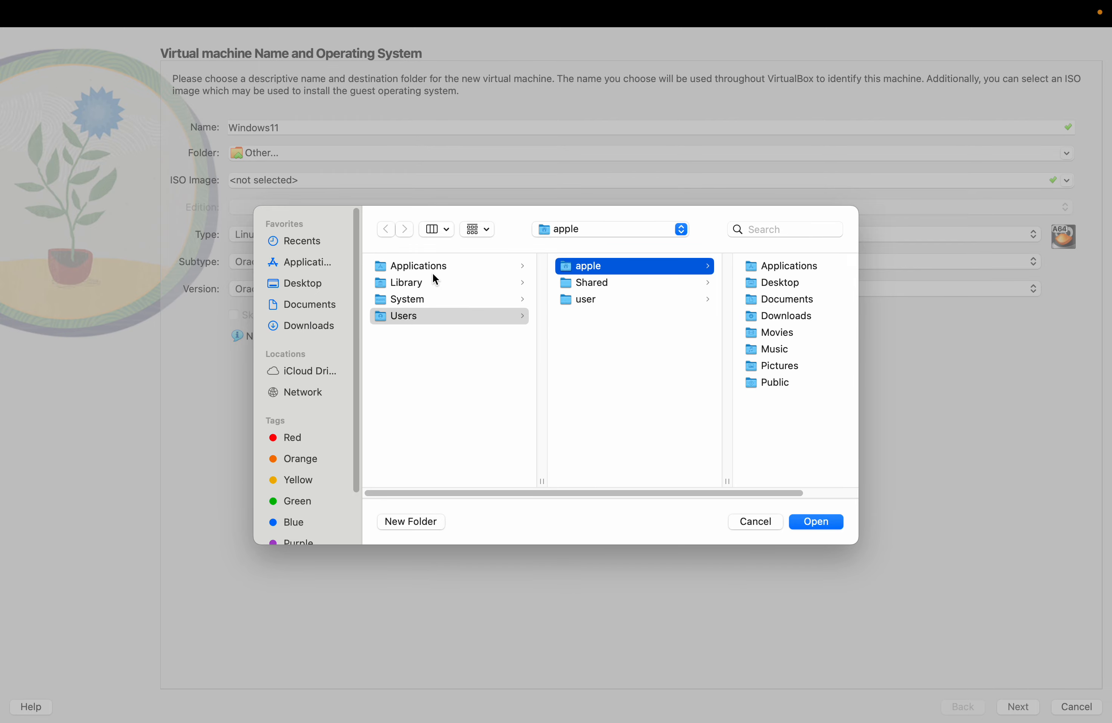
left_click(823, 524)
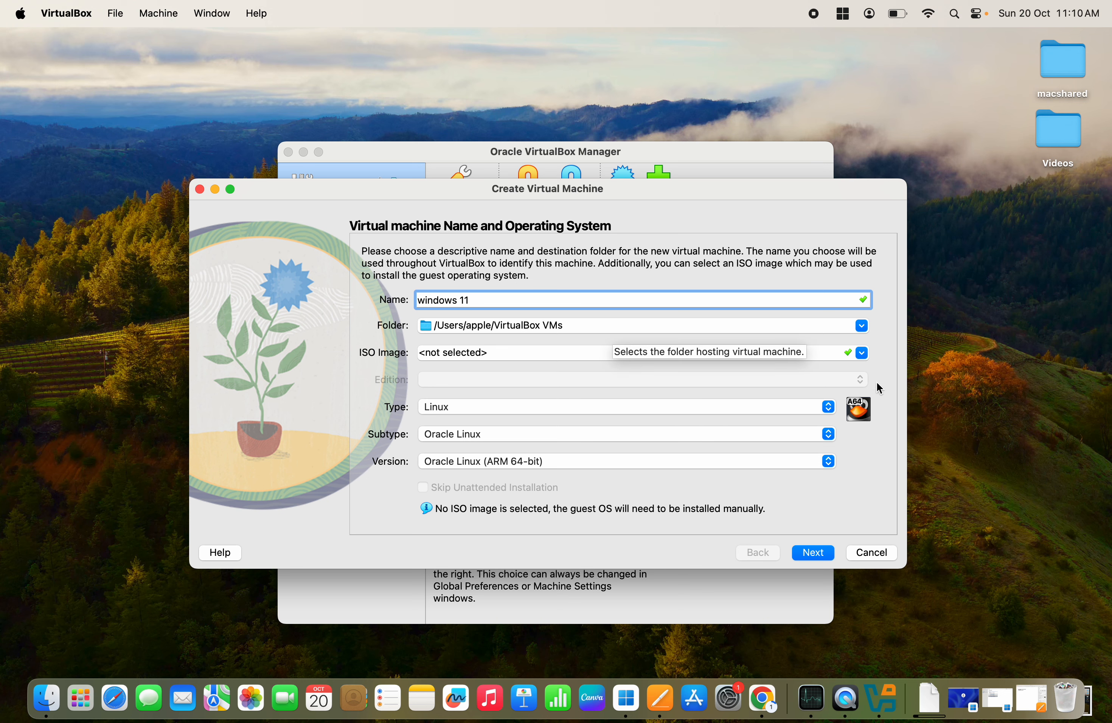
Leave the ISO image empty and set type Other, version Other/Unknown (ARM 64-bit).
left_click(861, 352)
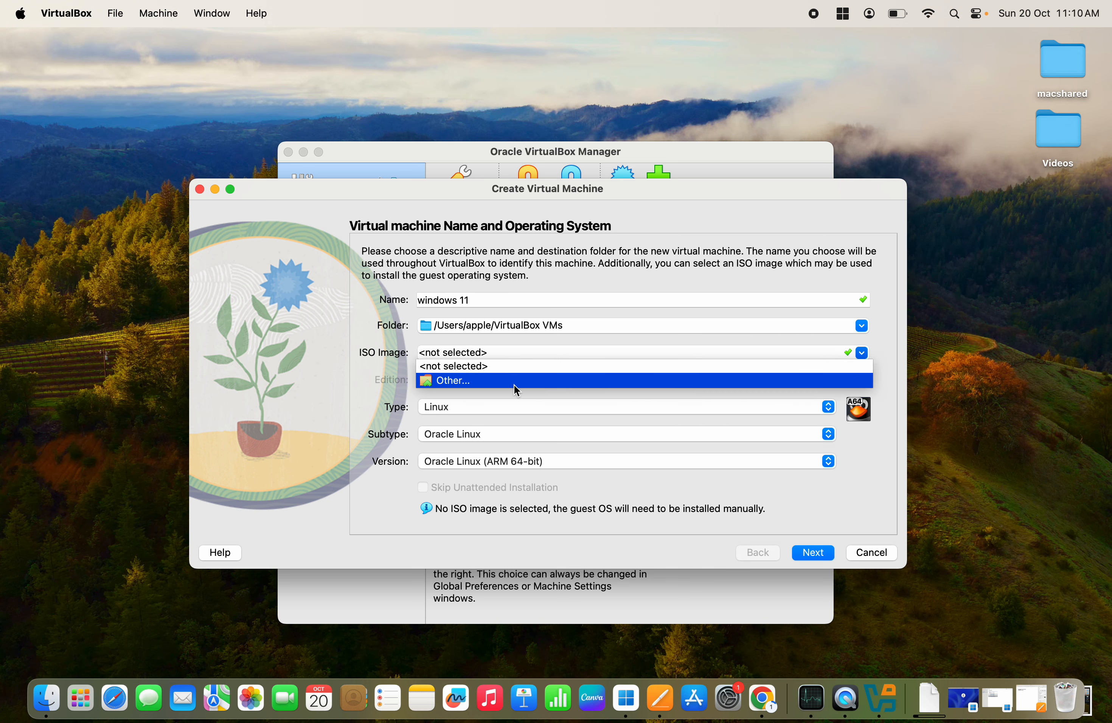
left_click(497, 381)
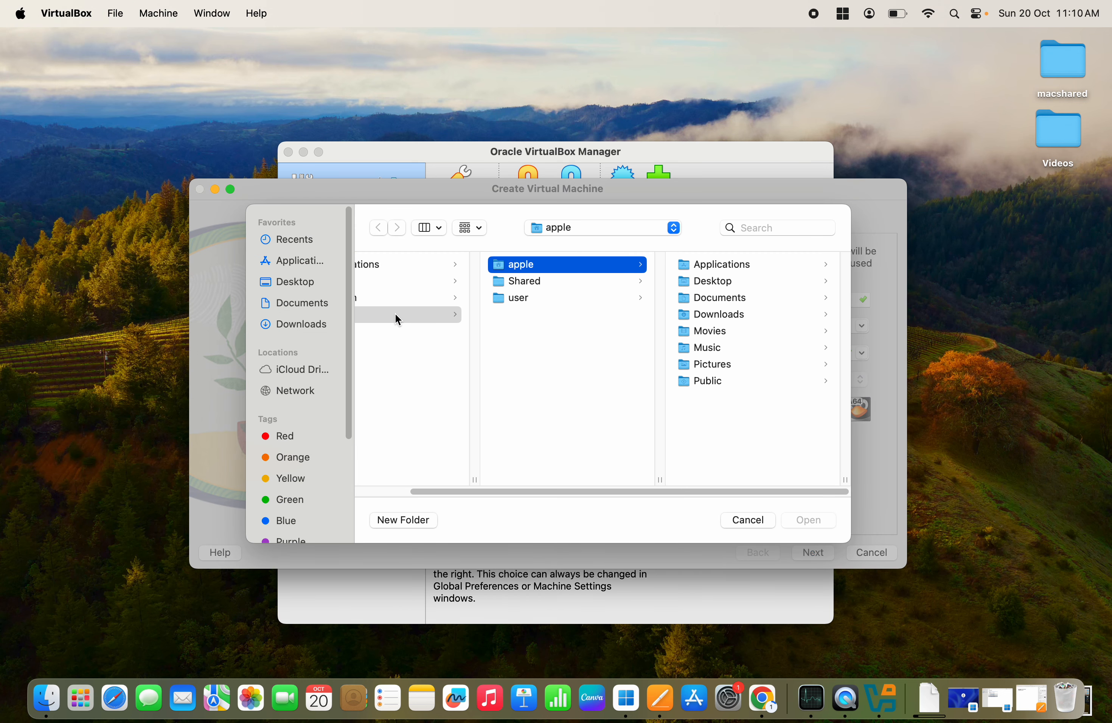
left_click(736, 521)
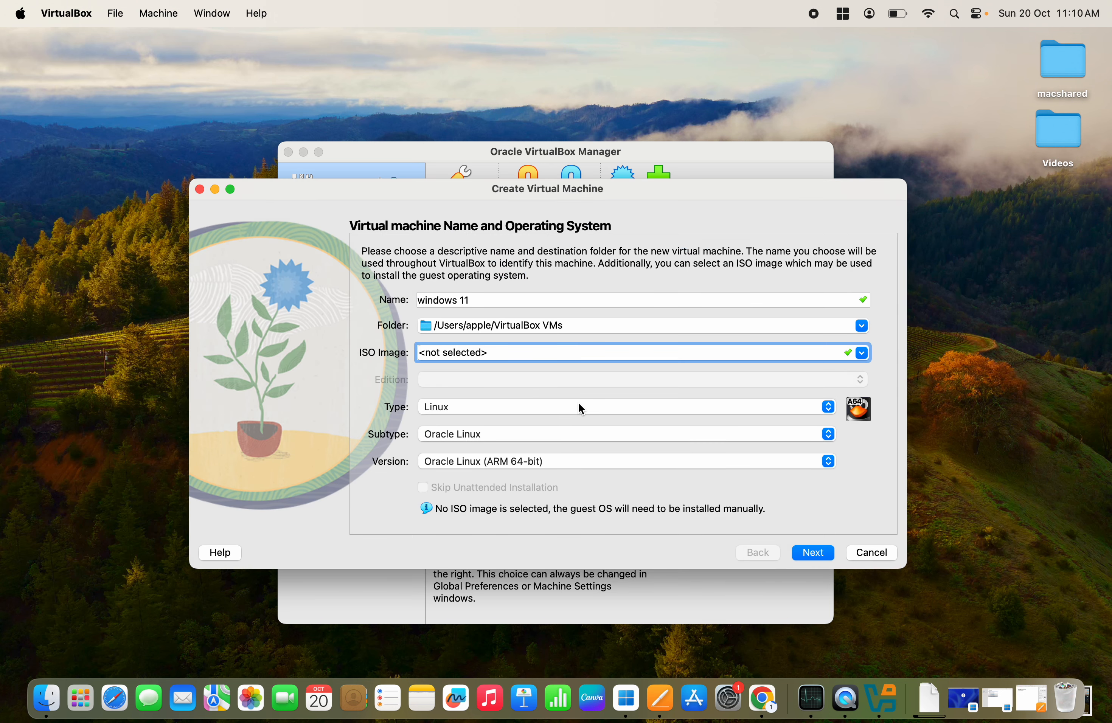
left_click(668, 412)
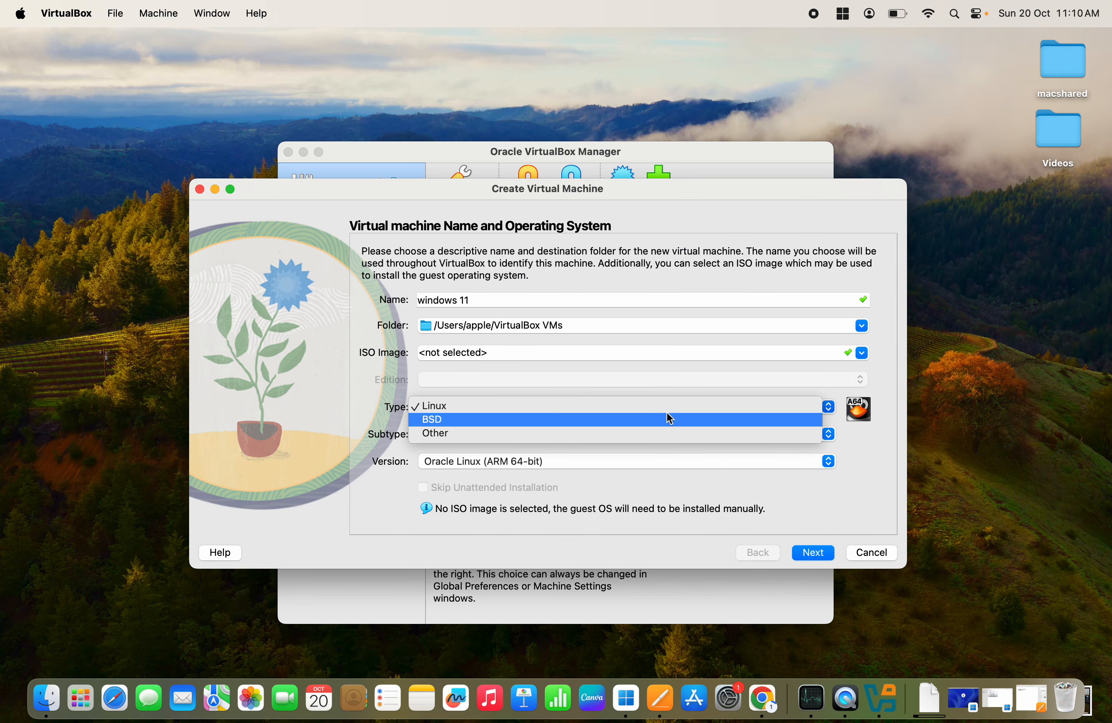
left_click(551, 437)
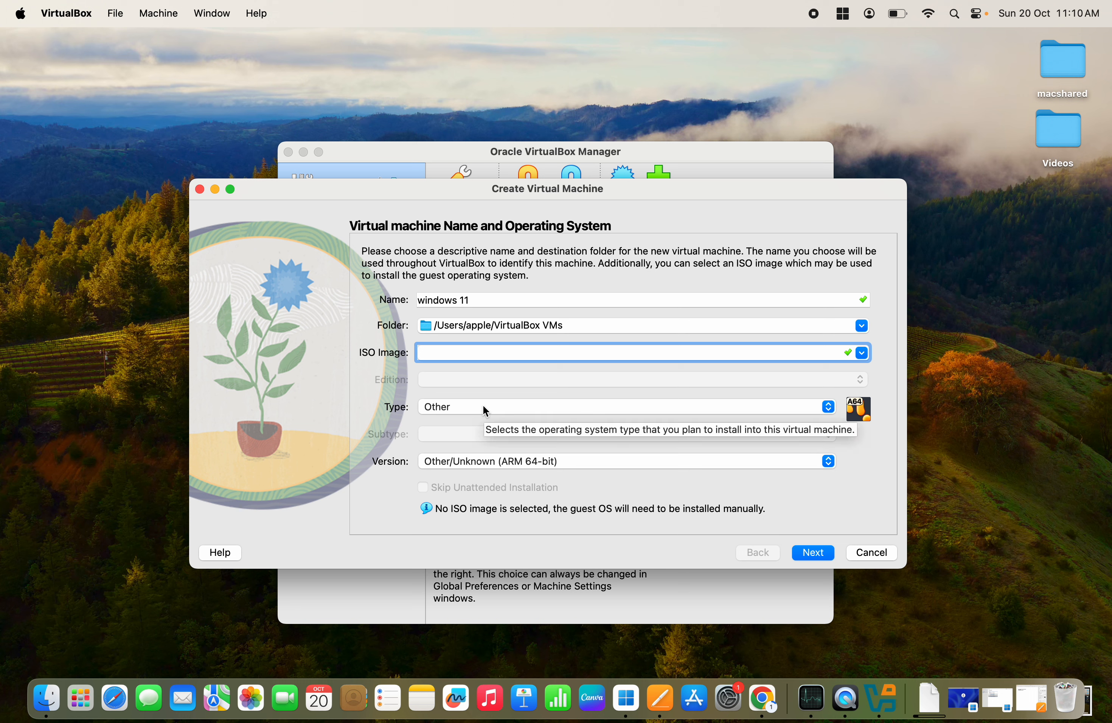
left_click(515, 462)
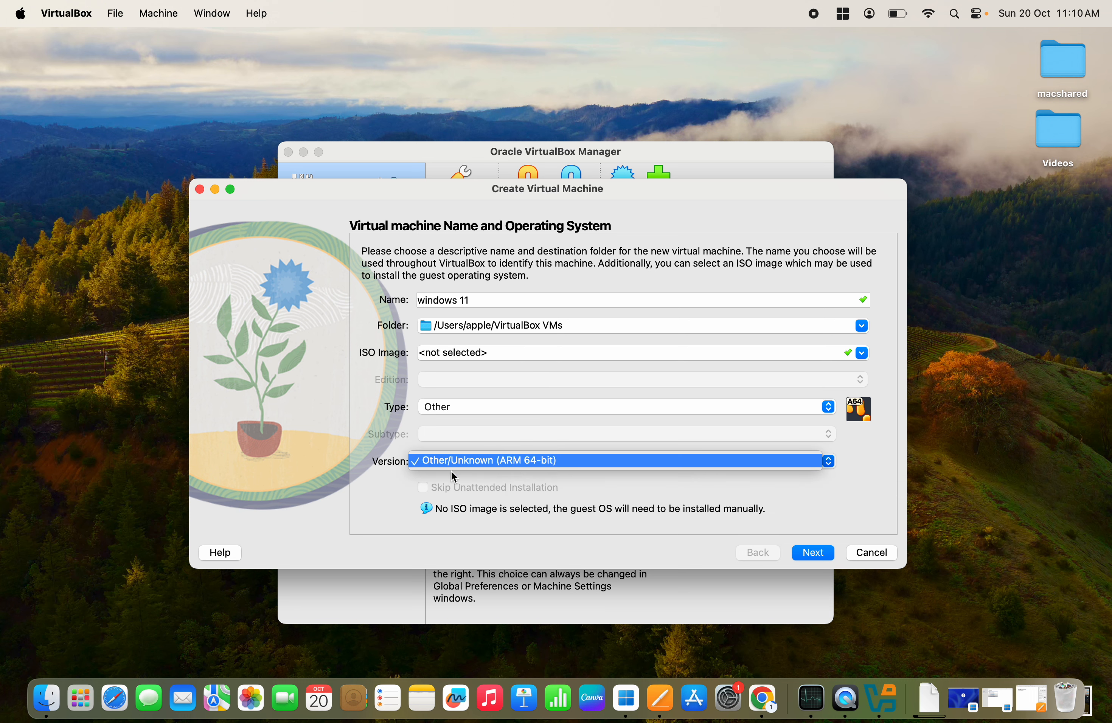
left_click(807, 552)
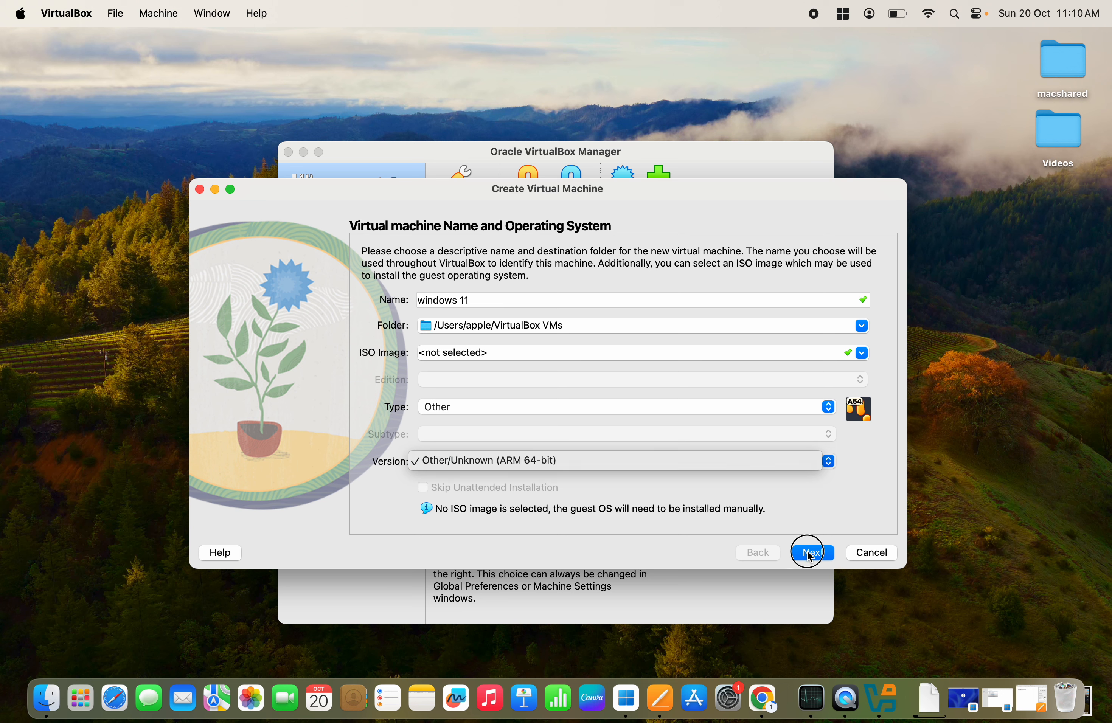
View the Hardware page (1024 MB, 1 CPU), go back, then cancel the Create Virtual Machine wizard.
left_click(809, 554)
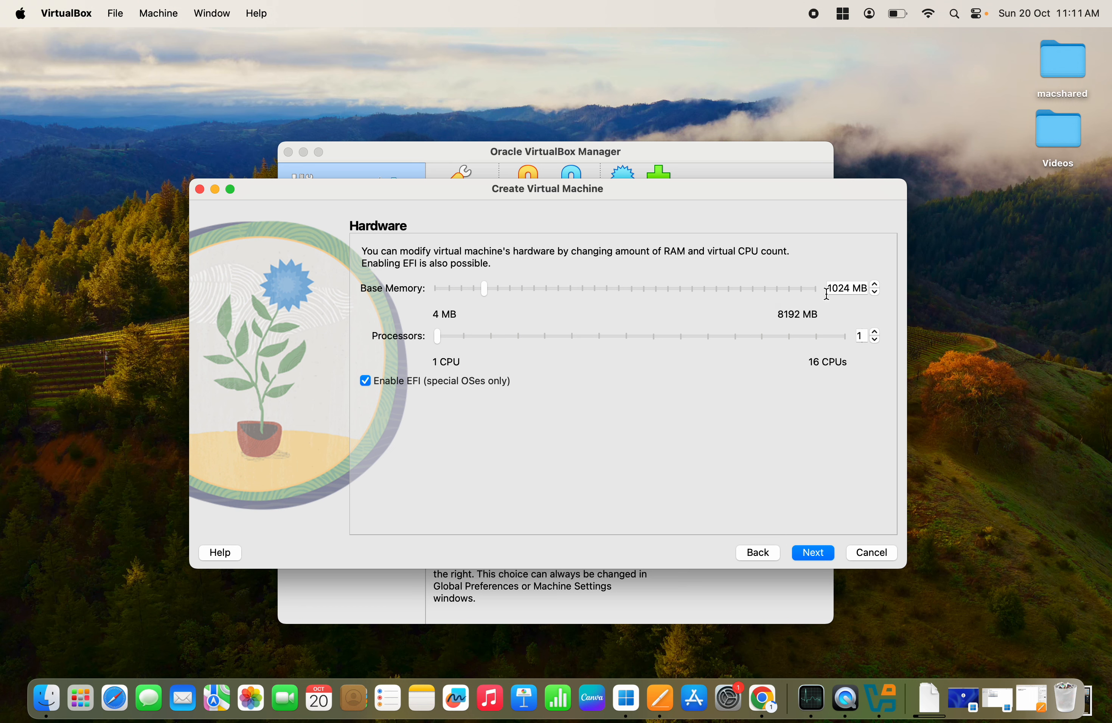
left_click(756, 556)
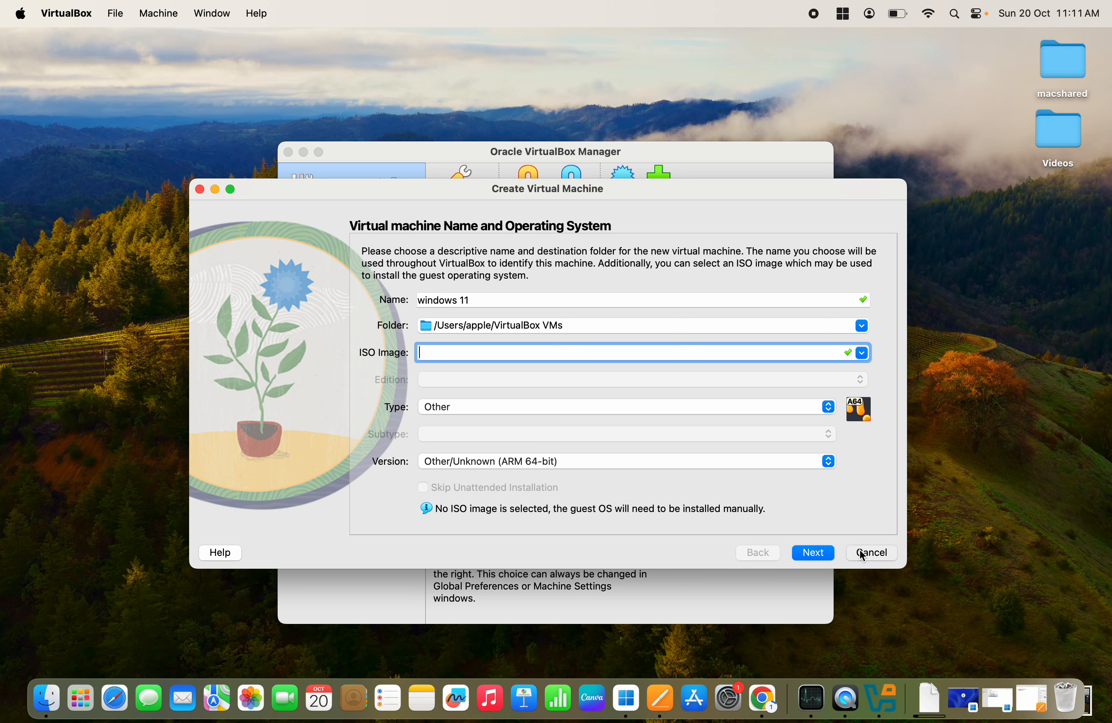
left_click(860, 551)
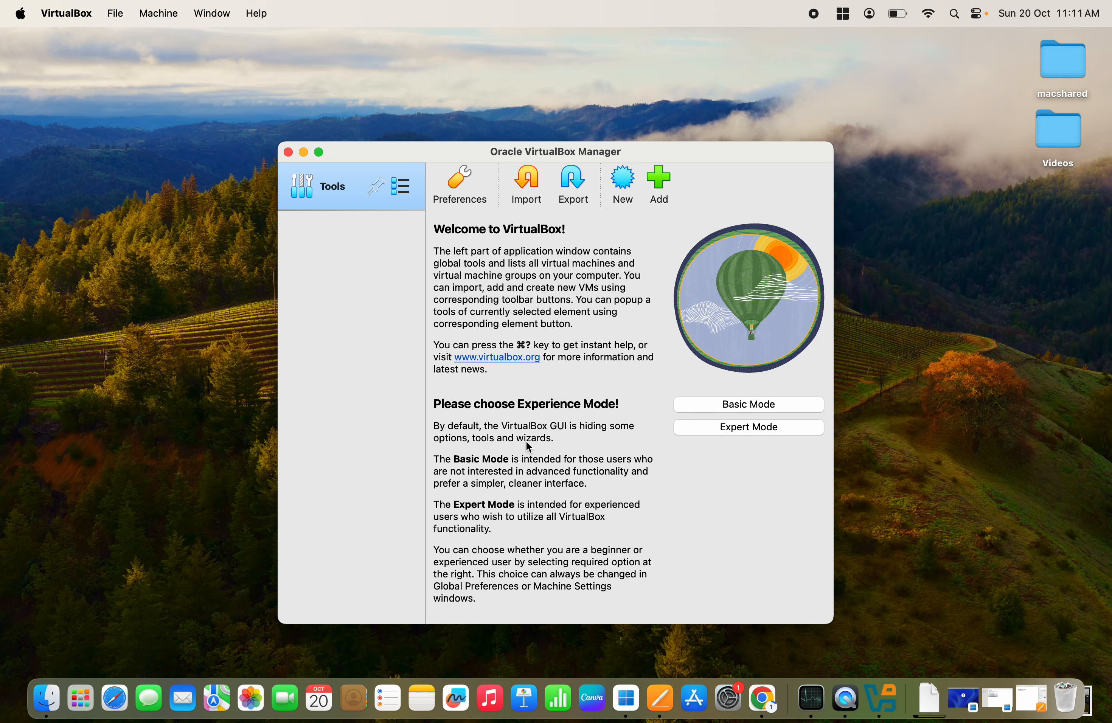
Close the VirtualBox Manager window.
left_click(289, 152)
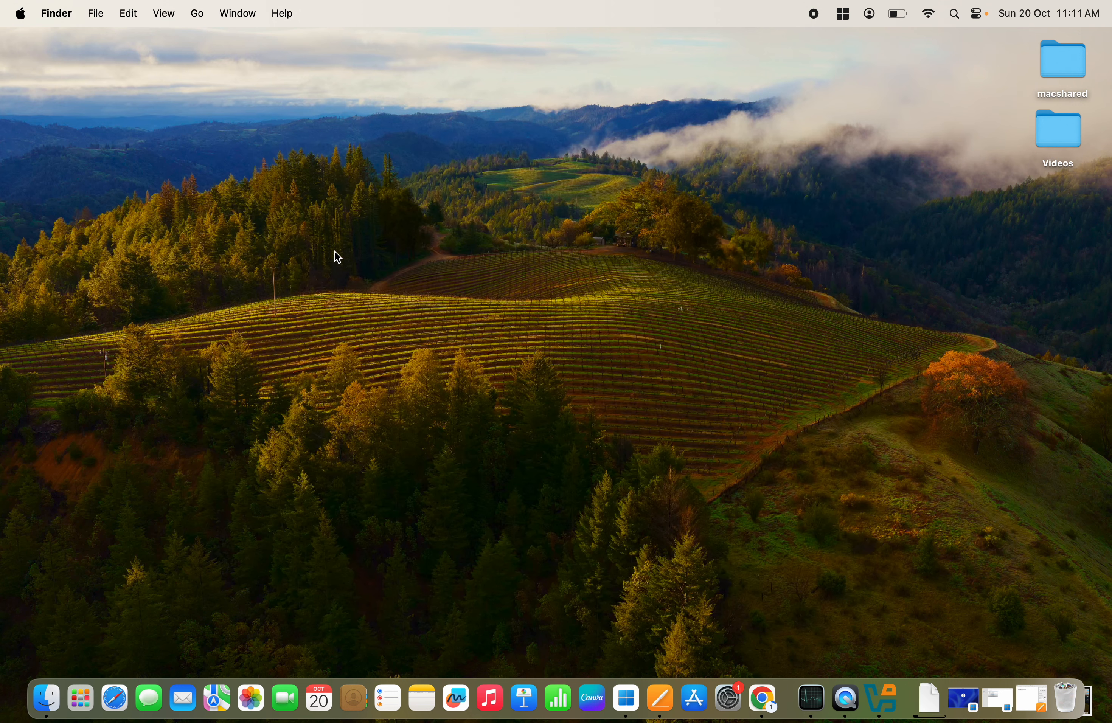